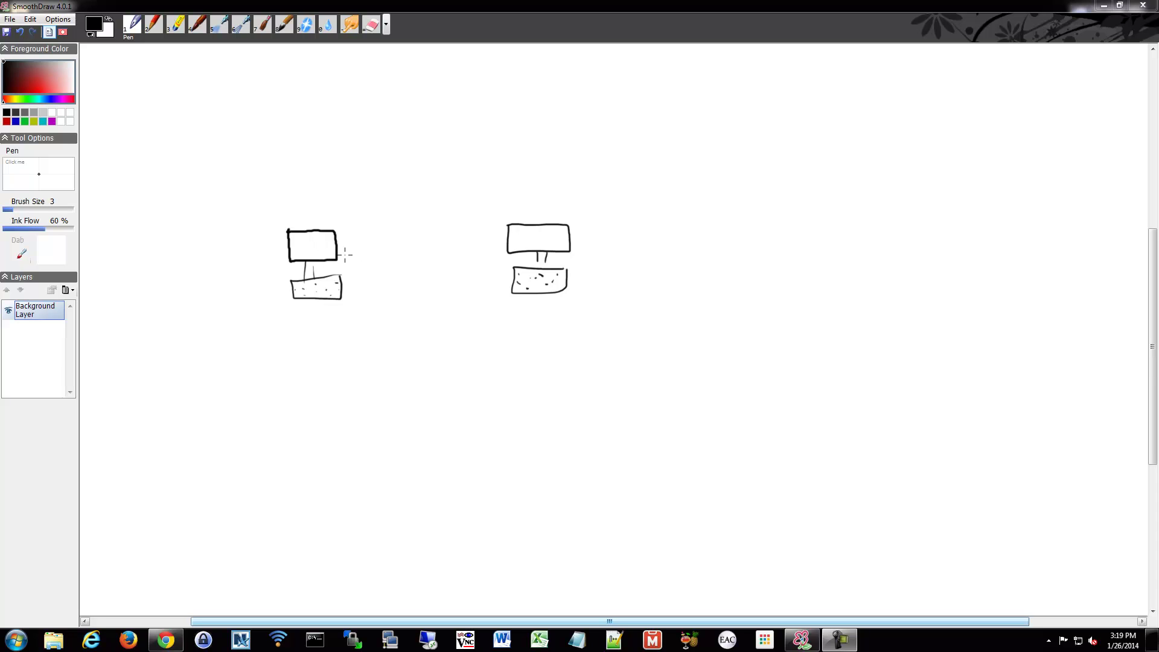
Draw a horizontal freehand line joining the left computer box to the right one
left_click_drag(336, 248, 507, 252)
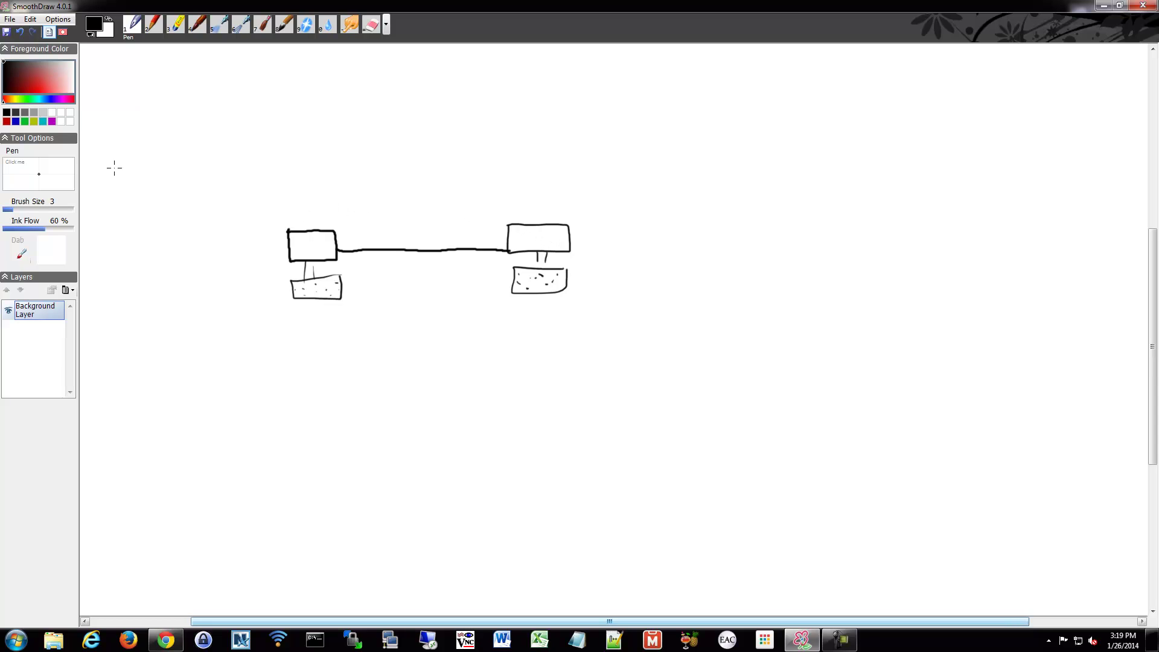
Switch to red and draw signal arcs above the left and right computers
left_click(7, 122)
mouse_move(327, 214)
left_mouse_down()
mouse_move(343, 233)
mouse_move(375, 220)
left_mouse_up()
left_click_drag(506, 212, 485, 228)
left_click_drag(489, 175, 465, 224)
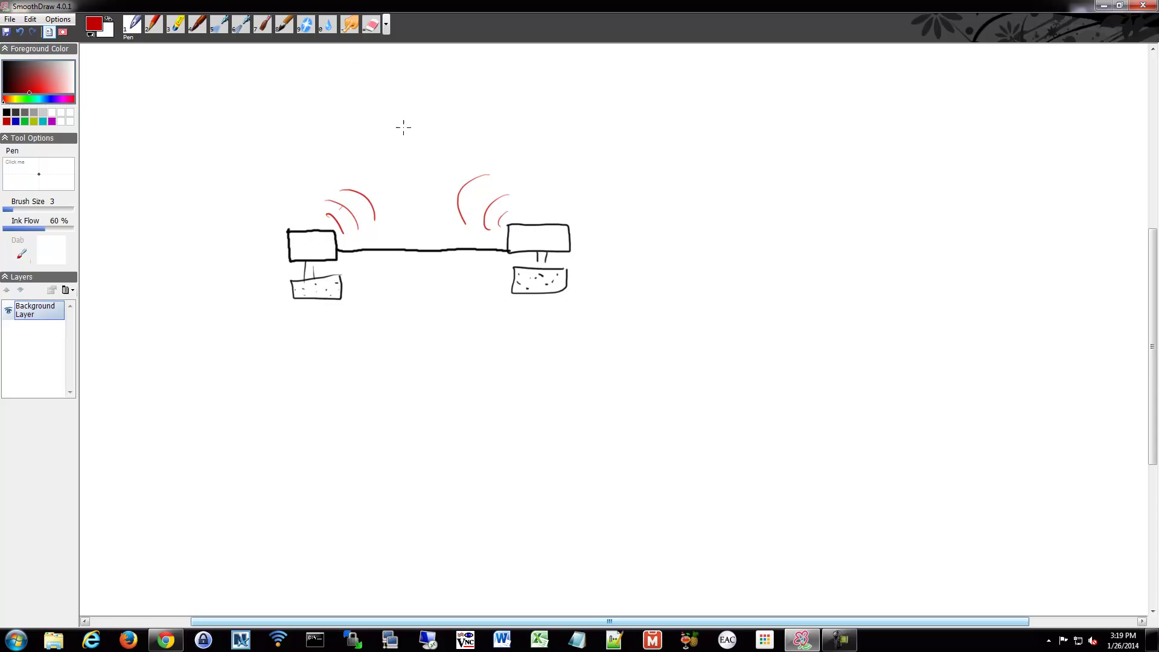
Draw a dashed red arc between the signals, then write S and R in the boxes
left_click_drag(362, 207, 415, 192)
left_click_drag(429, 189, 454, 192)
left_click_drag(472, 197, 478, 199)
left_click_drag(317, 236, 303, 249)
left_click_drag(536, 230, 550, 247)
Switch to green and draw arrows from S to R and back
left_click(25, 123)
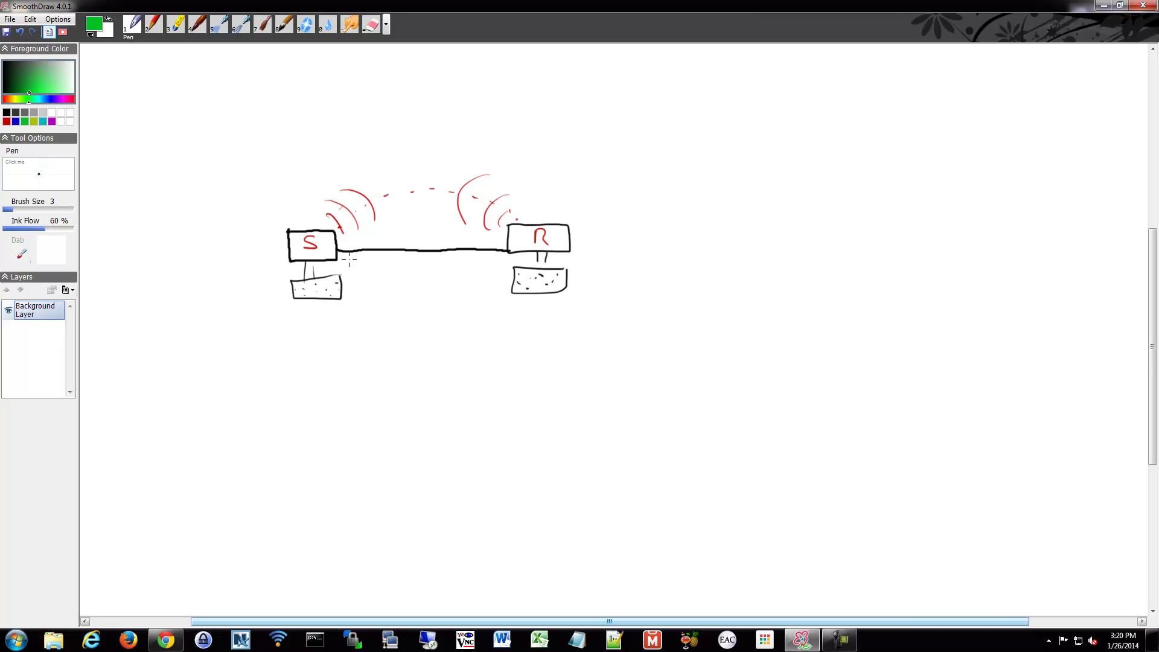
mouse_move(341, 237)
left_mouse_down()
mouse_move(431, 212)
mouse_move(468, 241)
mouse_move(476, 228)
left_mouse_up()
mouse_move(502, 257)
left_mouse_down()
mouse_move(360, 260)
mouse_move(377, 258)
left_mouse_up()
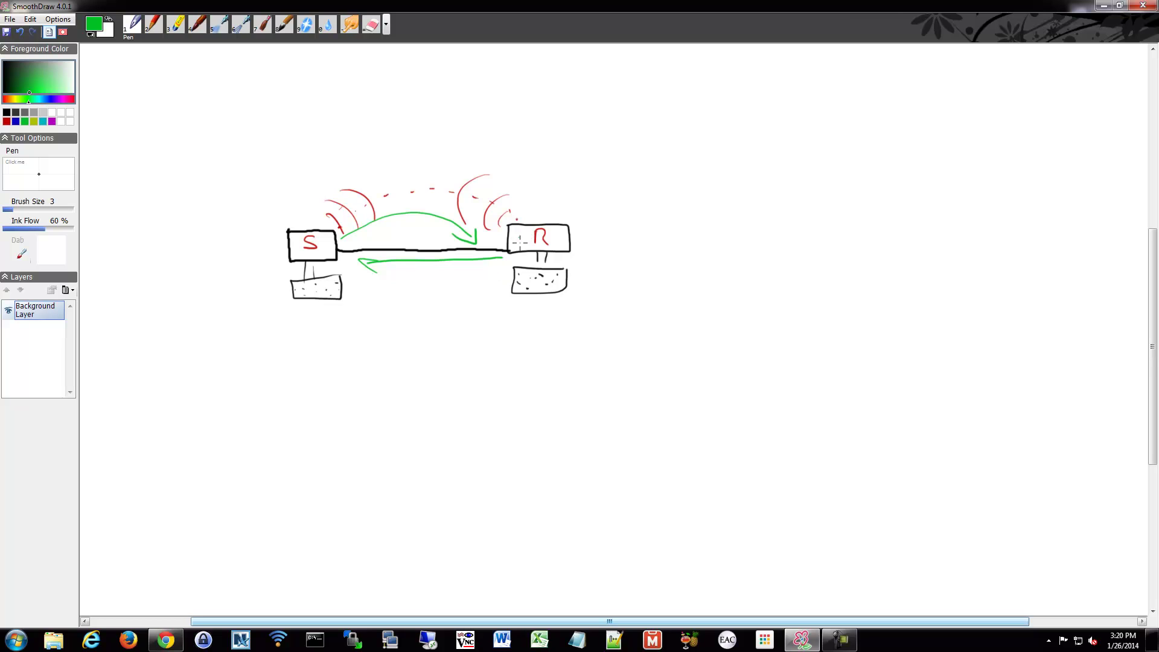
Draw a large green arc arrow from R to S labelled ACK
mouse_move(546, 206)
left_mouse_down()
mouse_move(424, 159)
mouse_move(330, 192)
mouse_move(347, 191)
left_mouse_up()
mouse_move(376, 153)
left_mouse_down()
mouse_move(388, 133)
mouse_move(403, 150)
left_mouse_up()
left_click_drag(386, 144, 447, 147)
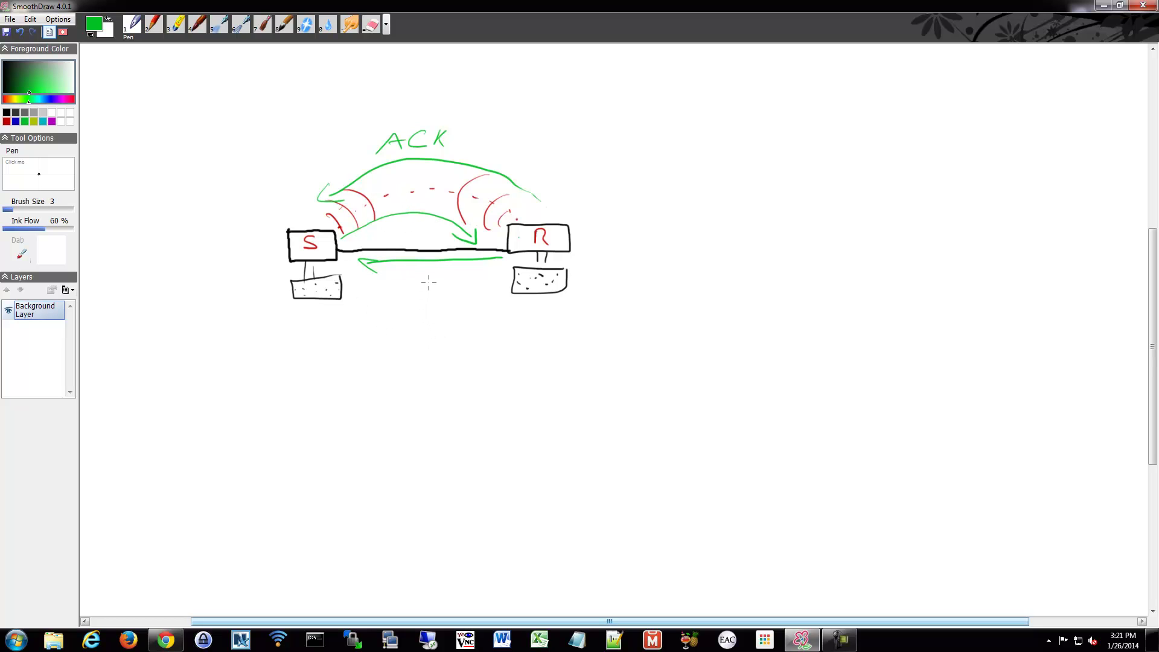
Switch to blue and write A beside the right computer and B beside the left
left_click(15, 121)
left_click_drag(592, 245, 610, 236)
left_click_drag(233, 224, 235, 253)
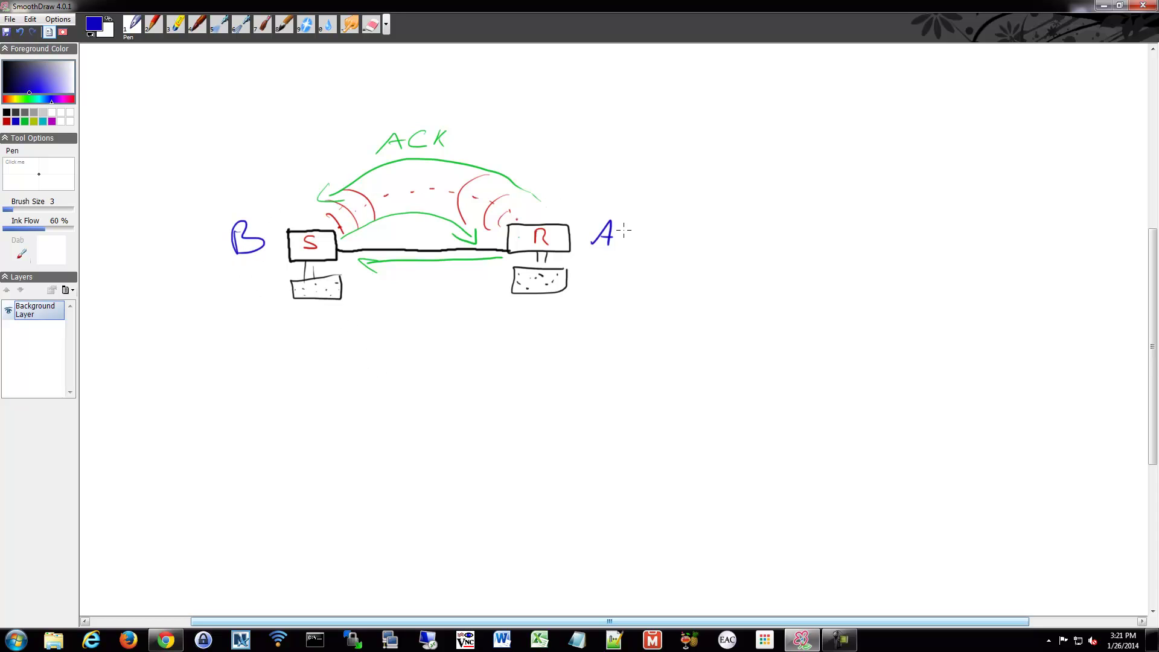
Box A and B, draw an arc from A toward S and an upward arrow under the link
mouse_move(624, 210)
left_mouse_down()
mouse_move(595, 208)
mouse_move(599, 249)
mouse_move(631, 213)
left_mouse_up()
mouse_move(587, 210)
left_mouse_down()
mouse_move(538, 165)
mouse_move(422, 136)
mouse_move(326, 196)
mouse_move(346, 199)
left_mouse_up()
mouse_move(212, 216)
left_mouse_down()
mouse_move(212, 236)
mouse_move(284, 259)
mouse_move(211, 221)
left_mouse_up()
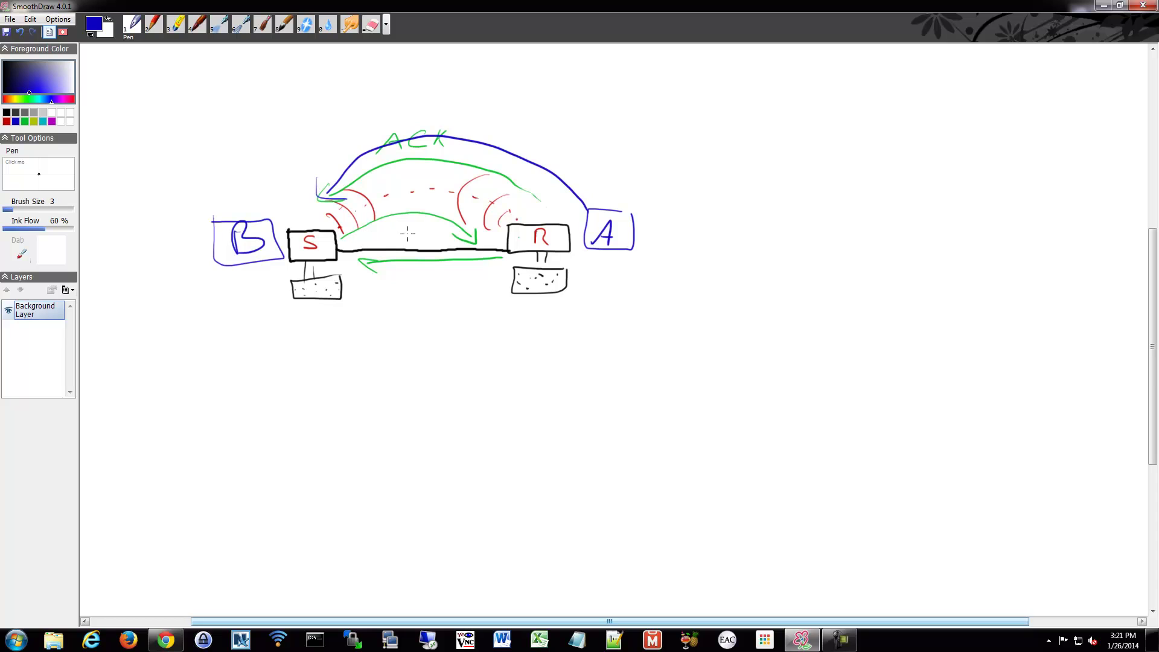
left_click_drag(408, 308, 410, 272)
mouse_move(393, 278)
left_mouse_down()
mouse_move(404, 265)
mouse_move(429, 281)
left_mouse_up()
Undo the blue labels, ACK text and green arrows, plus a stray blue stroke
key("ctrl+z")
key("ctrl+z")
key("ctrl+z")
key("ctrl+z")
key("ctrl+z")
key("ctrl+z")
key("ctrl+z")
key("ctrl+z")
key("ctrl+z")
key("ctrl+z")
key("ctrl+z")
key("ctrl+z")
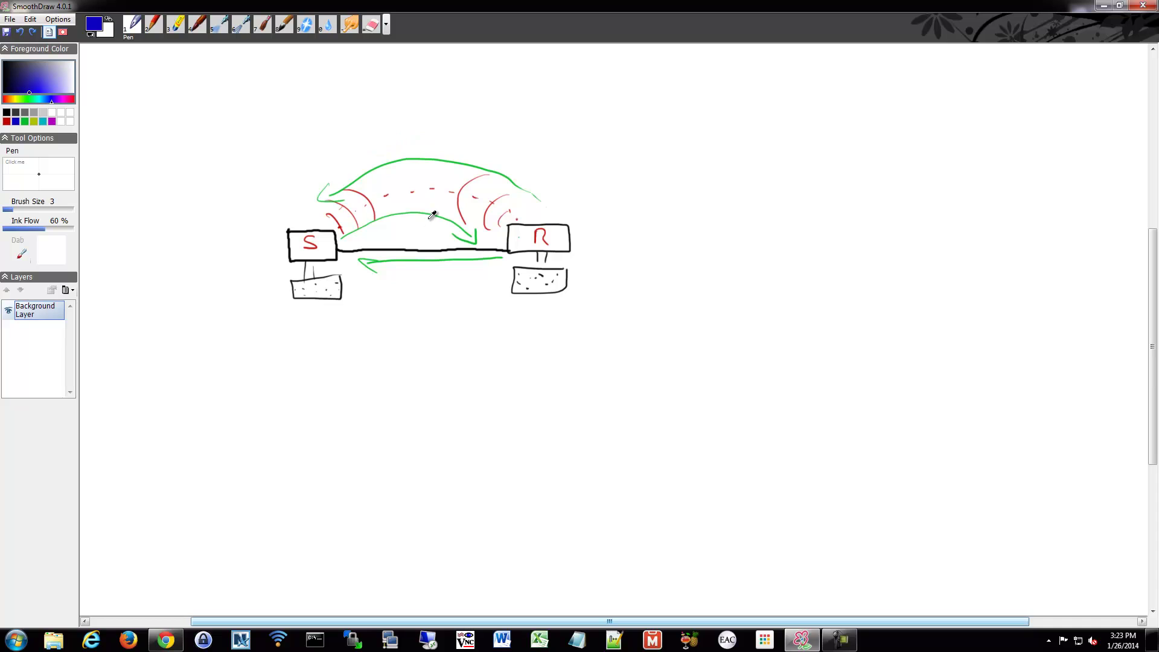
key("ctrl+z")
key("ctrl+z")
key("ctrl+z")
key("ctrl+z")
key("ctrl+z")
key("ctrl+z")
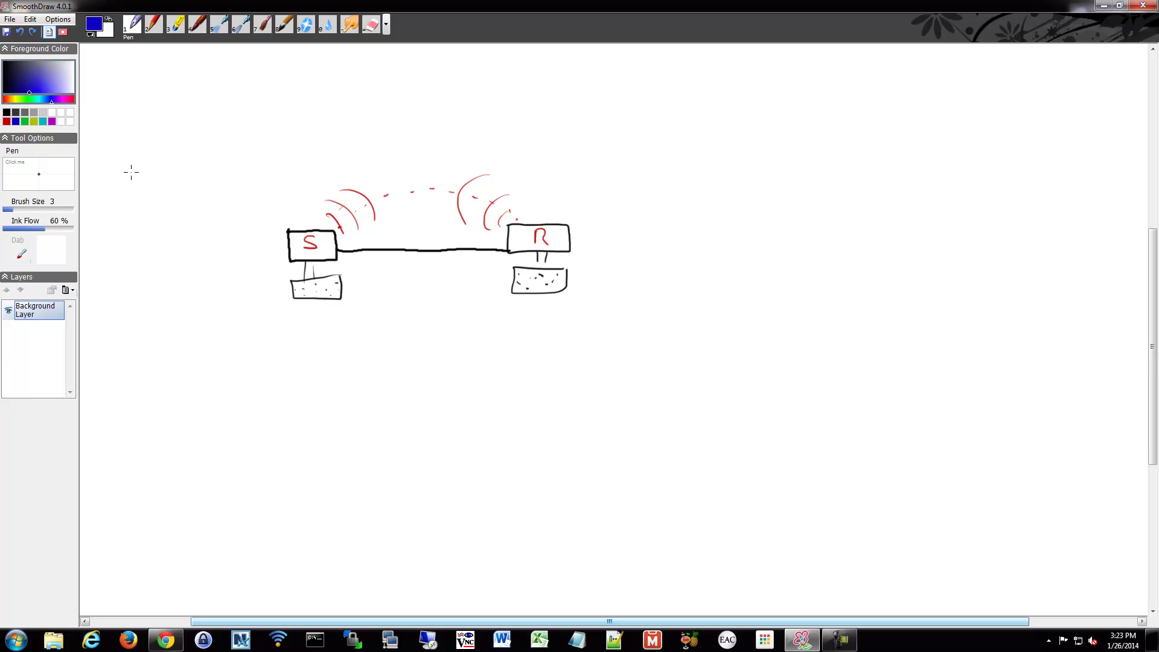
left_click_drag(185, 233, 219, 210)
key("ctrl+z")
Handwrite 'You' left of S and 'Server' right of R in blue
mouse_move(219, 229)
left_mouse_down()
mouse_move(240, 230)
mouse_move(235, 253)
left_mouse_up()
left_click_drag(254, 233, 254, 233)
left_click_drag(264, 231, 279, 231)
mouse_move(599, 224)
left_mouse_down()
mouse_move(586, 241)
mouse_move(662, 228)
left_mouse_up()
left_click_drag(666, 233, 684, 219)
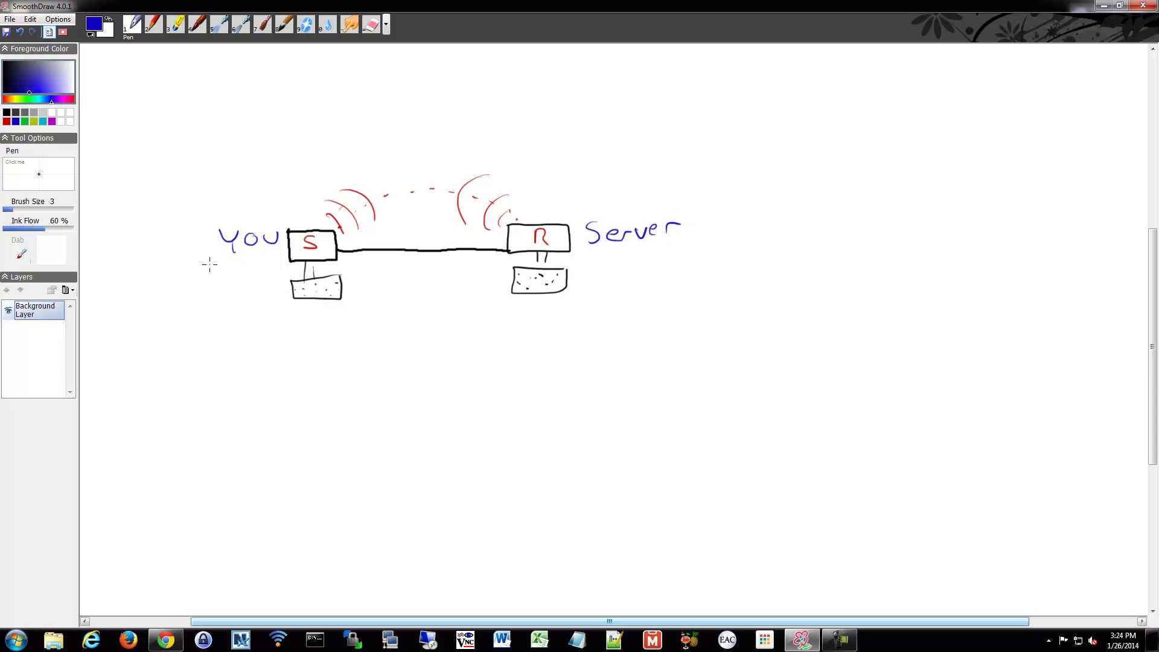
Write POP under You and SMTP under Server, then draw a curved arrow from S to R
mouse_move(203, 281)
left_mouse_down()
mouse_move(205, 266)
mouse_move(259, 266)
left_mouse_up()
mouse_move(628, 248)
left_mouse_down()
mouse_move(615, 267)
mouse_move(672, 267)
mouse_move(691, 251)
left_mouse_up()
mouse_move(679, 254)
left_mouse_down()
mouse_move(713, 245)
mouse_move(704, 257)
left_mouse_up()
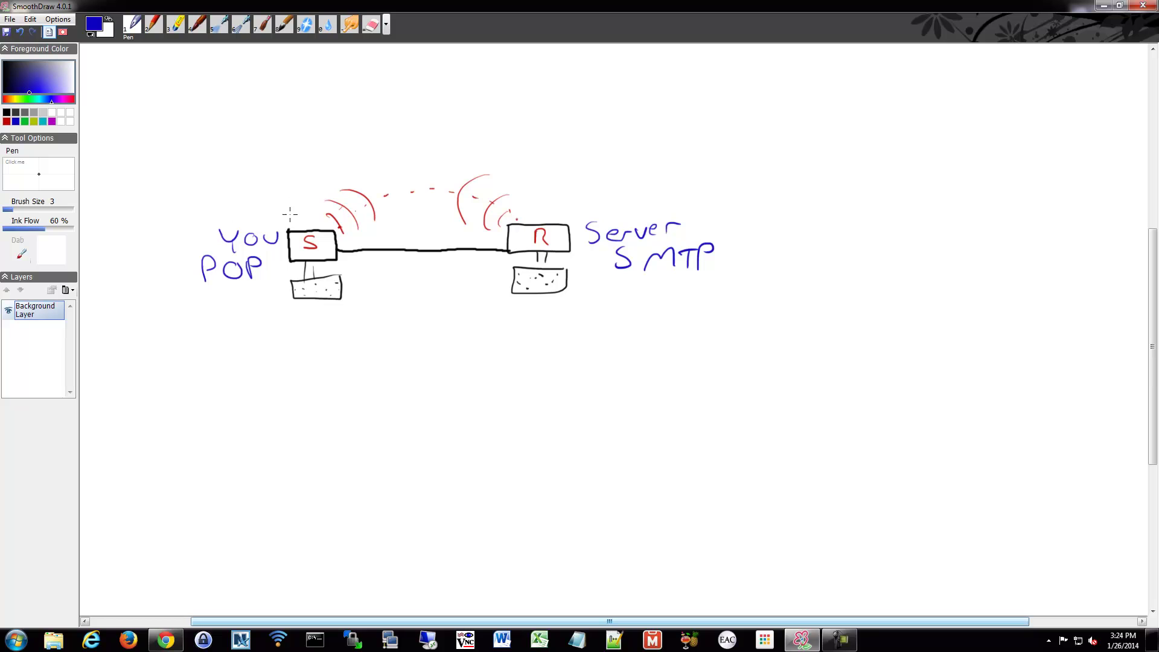
mouse_move(299, 199)
left_mouse_down()
mouse_move(320, 181)
mouse_move(467, 163)
mouse_move(552, 201)
mouse_move(440, 138)
mouse_move(305, 167)
mouse_move(287, 193)
mouse_move(285, 174)
left_mouse_up()
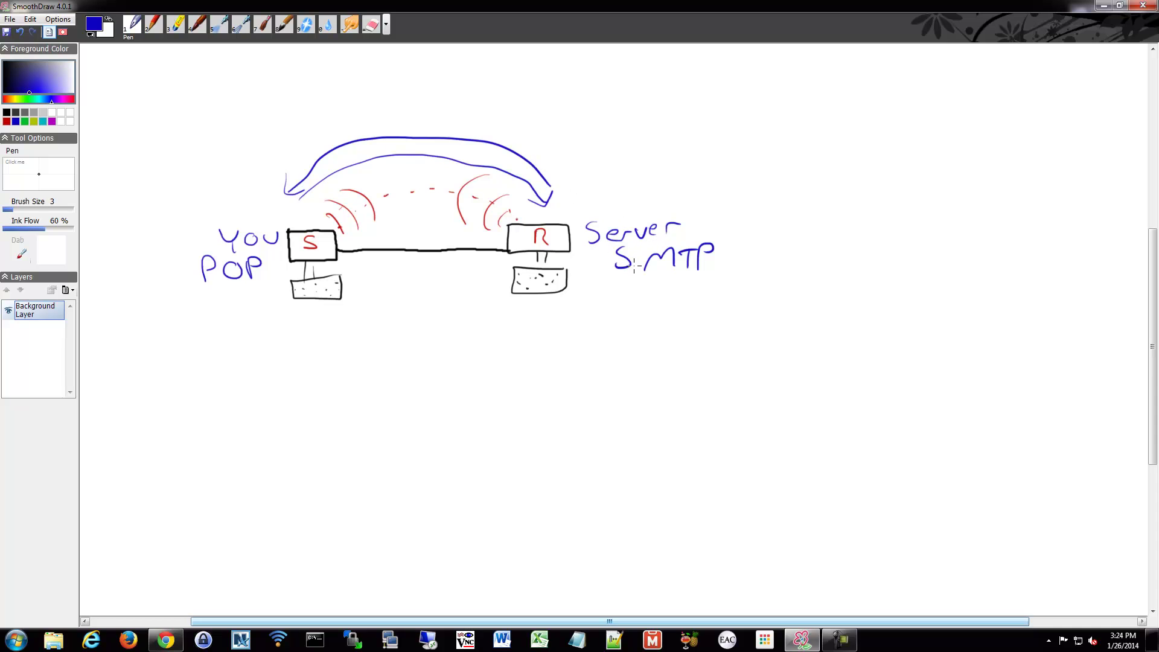
Draw a blue curved arrow rising right of Server and write XMPP below POP
mouse_move(654, 206)
left_mouse_down()
mouse_move(755, 134)
mouse_move(839, 145)
left_mouse_up()
left_click_drag(802, 122, 818, 168)
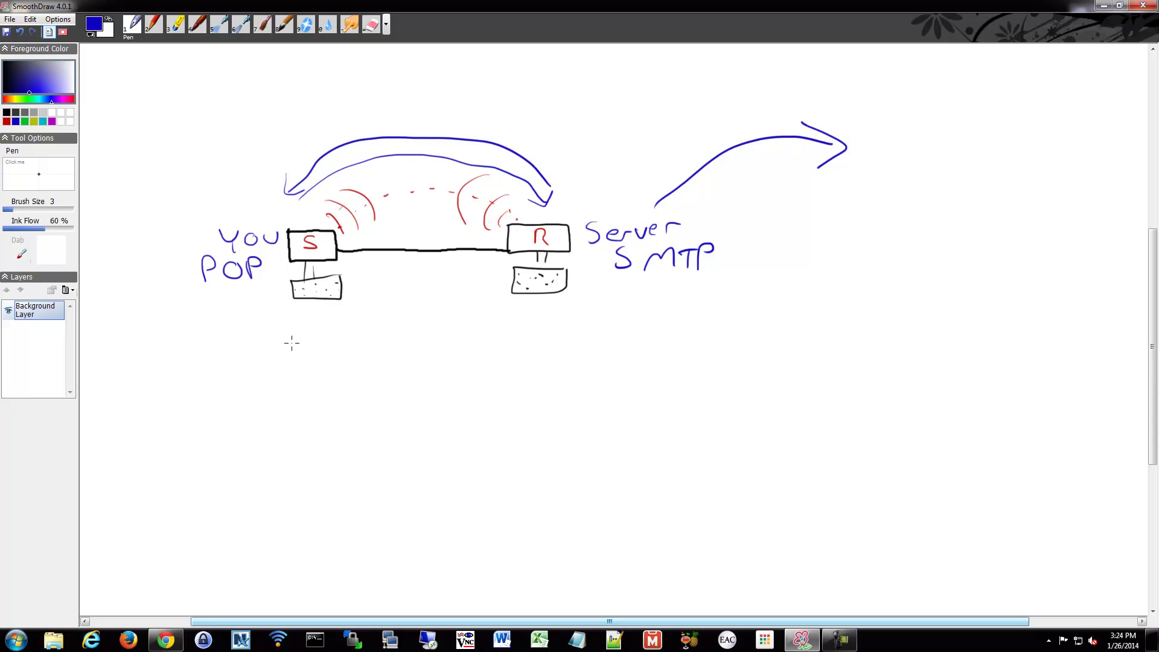
left_click_drag(192, 309, 221, 329)
mouse_move(206, 331)
left_mouse_down()
mouse_move(228, 305)
mouse_move(245, 303)
mouse_move(258, 326)
mouse_move(290, 303)
mouse_move(281, 318)
left_mouse_up()
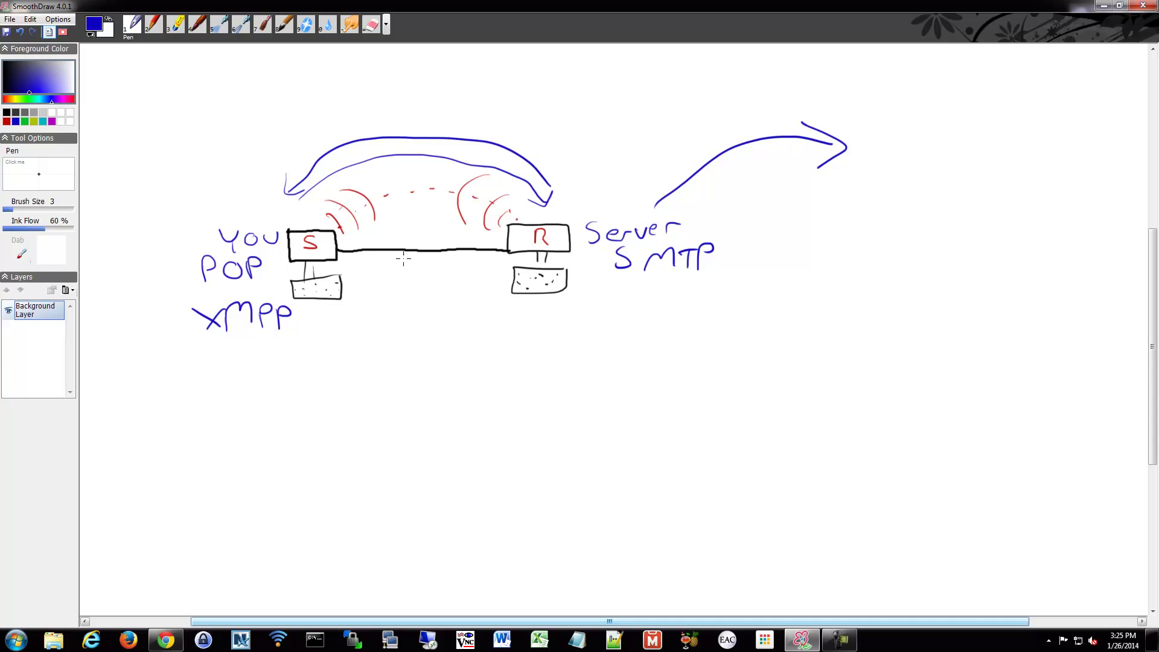
Handwrite 'Telnet' below the S–R link and 'SSH' beneath it in blue
mouse_move(404, 253)
left_mouse_down()
mouse_move(401, 277)
mouse_move(416, 254)
mouse_move(434, 275)
left_mouse_up()
left_click_drag(457, 266, 455, 275)
left_click_drag(460, 270, 476, 275)
left_click_drag(470, 266, 488, 266)
mouse_move(427, 289)
left_mouse_down()
mouse_move(414, 304)
mouse_move(470, 303)
left_mouse_up()
left_click_drag(463, 297, 473, 296)
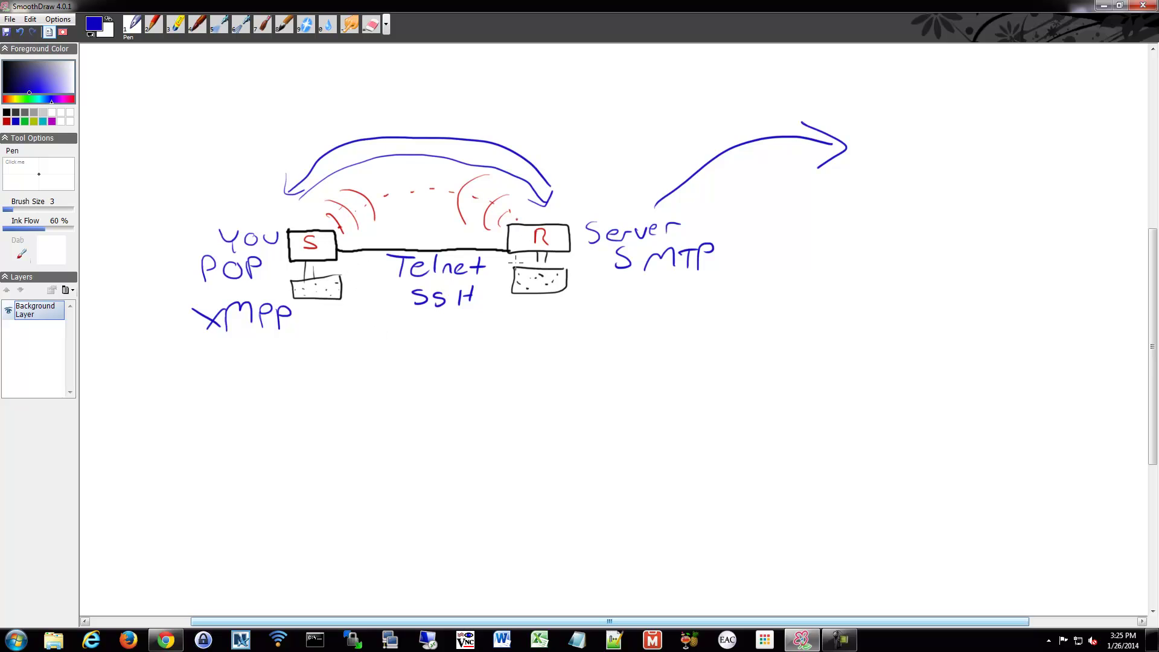
Handwrite 'TFTP' below SSH and 'FTP' below TFTP
left_click_drag(386, 327, 386, 350)
left_click_drag(367, 329, 397, 328)
mouse_move(409, 329)
left_mouse_down()
mouse_move(410, 348)
mouse_move(428, 329)
left_mouse_up()
left_click_drag(413, 337, 441, 343)
mouse_move(431, 326)
left_mouse_down()
mouse_move(451, 326)
mouse_move(459, 344)
left_mouse_up()
left_click_drag(459, 322, 415, 386)
mouse_move(412, 364)
left_mouse_down()
mouse_move(431, 363)
mouse_move(430, 373)
left_mouse_up()
mouse_move(443, 363)
left_mouse_down()
mouse_move(444, 386)
mouse_move(456, 362)
left_mouse_up()
left_click_drag(461, 363, 463, 369)
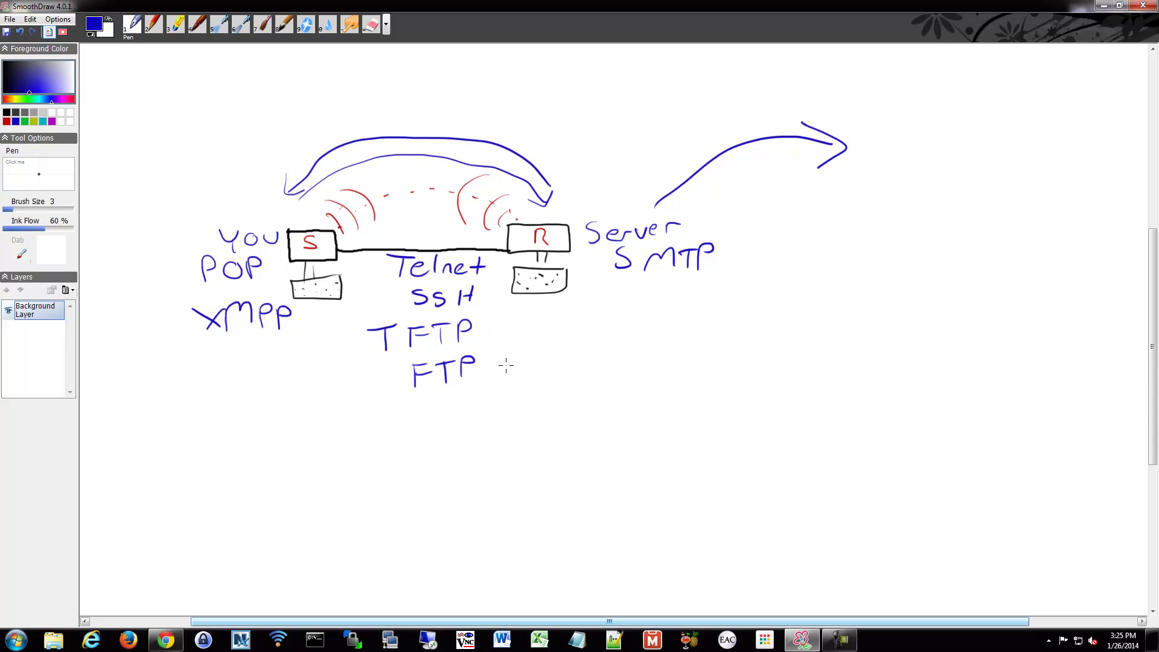
Add left arrows after FTP and TFTP, followed by 'TCP' and 'UDP'
mouse_move(512, 361)
left_mouse_down()
mouse_move(492, 377)
mouse_move(511, 378)
mouse_move(507, 370)
left_mouse_up()
mouse_move(504, 320)
left_mouse_down()
mouse_move(530, 375)
mouse_move(536, 355)
left_mouse_up()
mouse_move(552, 356)
left_mouse_down()
mouse_move(539, 365)
mouse_move(554, 374)
left_mouse_up()
left_click_drag(561, 373, 569, 358)
left_click_drag(518, 316, 568, 332)
mouse_move(567, 315)
left_mouse_down()
mouse_move(577, 308)
mouse_move(570, 326)
left_mouse_up()
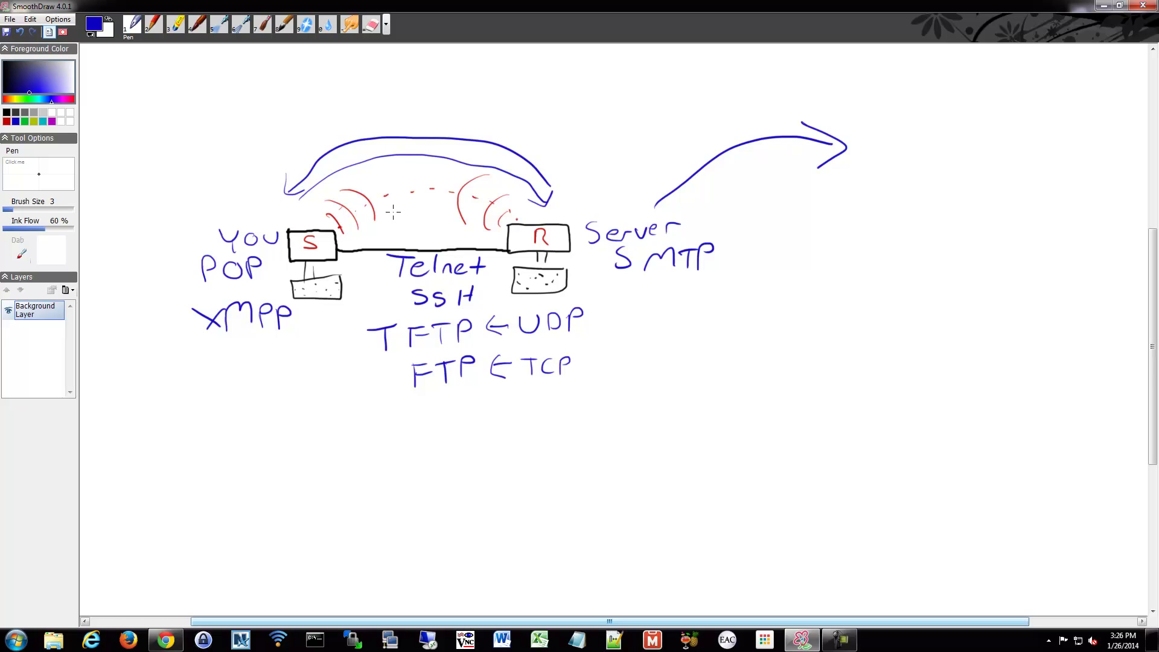
Write a blue 'N' between the red waves with 'G,BA' beneath, then touch up the N
left_click_drag(406, 221, 425, 206)
mouse_move(420, 226)
left_mouse_down()
mouse_move(414, 234)
mouse_move(434, 240)
mouse_move(423, 243)
mouse_move(469, 239)
left_mouse_up()
left_click_drag(454, 234, 446, 246)
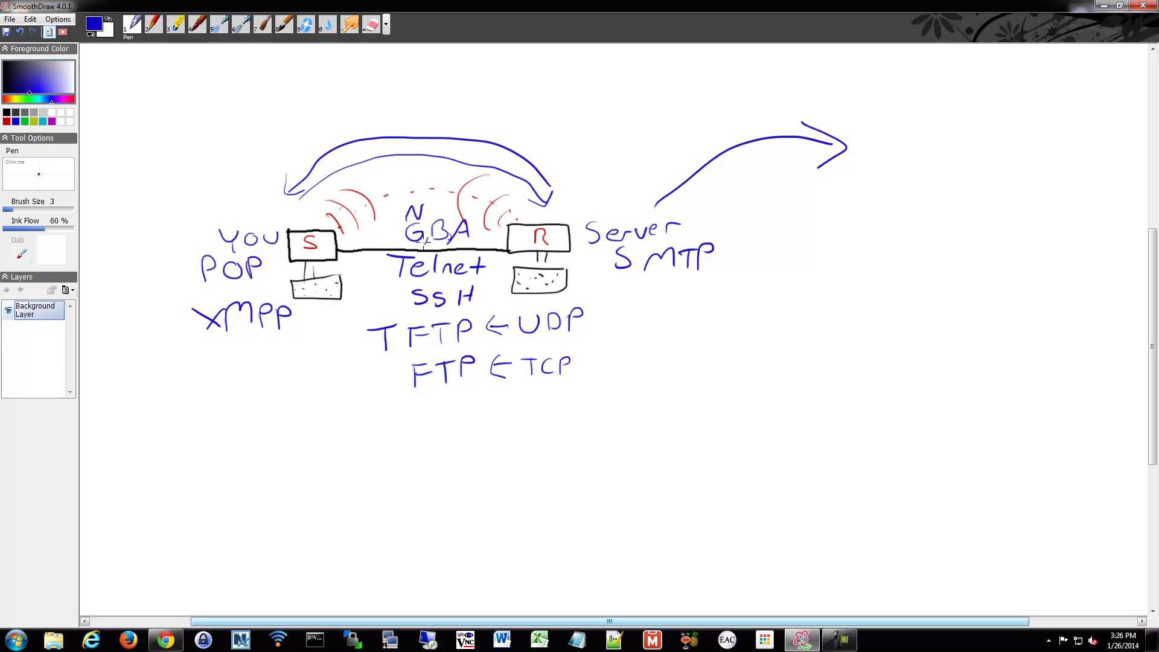
left_click_drag(423, 214, 418, 211)
left_click_drag(414, 211, 423, 202)
Handwrite 'Segments' in blue below SMTP, with 'Packets' beneath it
mouse_move(702, 331)
left_mouse_down()
mouse_move(688, 357)
mouse_move(733, 364)
mouse_move(722, 374)
left_mouse_up()
left_click_drag(755, 357, 830, 350)
mouse_move(818, 340)
left_mouse_down()
mouse_move(843, 335)
mouse_move(838, 351)
left_mouse_up()
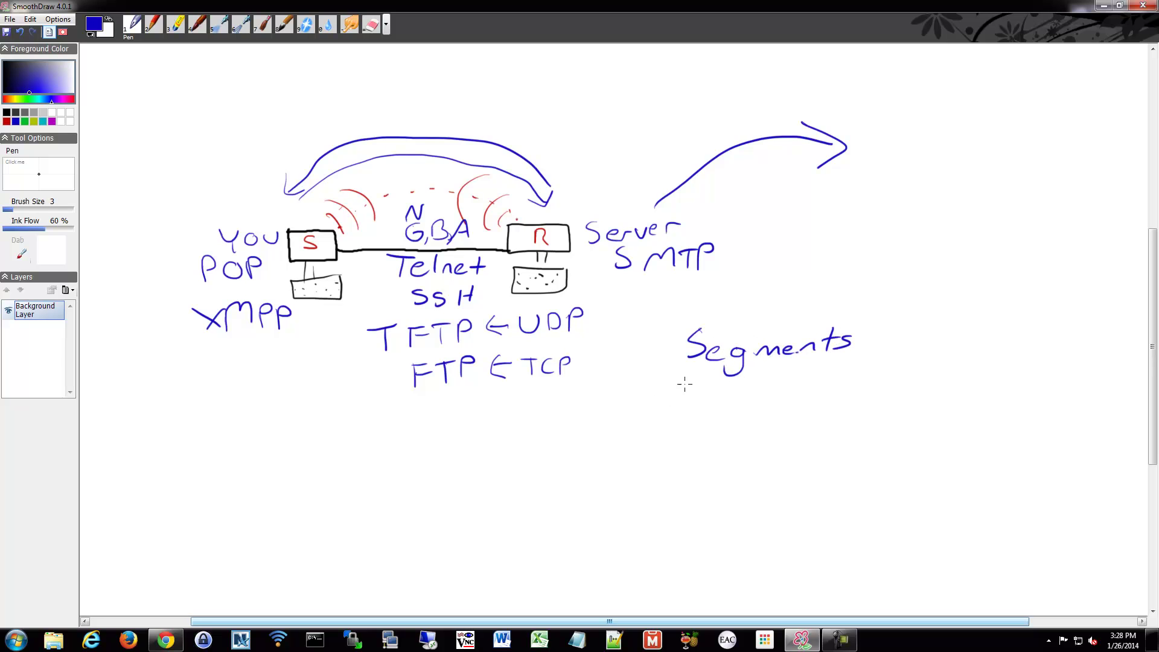
mouse_move(690, 379)
left_mouse_down()
mouse_move(686, 402)
mouse_move(748, 401)
left_mouse_up()
mouse_move(761, 381)
left_mouse_down()
mouse_move(760, 402)
mouse_move(816, 386)
left_mouse_up()
left_click_drag(826, 384, 815, 399)
Write 'Frames' below Packets and a 4 beside Segments
left_click_drag(694, 420, 690, 436)
mouse_move(695, 414)
left_mouse_down()
mouse_move(712, 413)
mouse_move(713, 425)
left_mouse_up()
mouse_move(717, 436)
left_mouse_down()
mouse_move(732, 423)
mouse_move(760, 436)
mouse_move(800, 430)
left_mouse_up()
left_click_drag(814, 416, 805, 432)
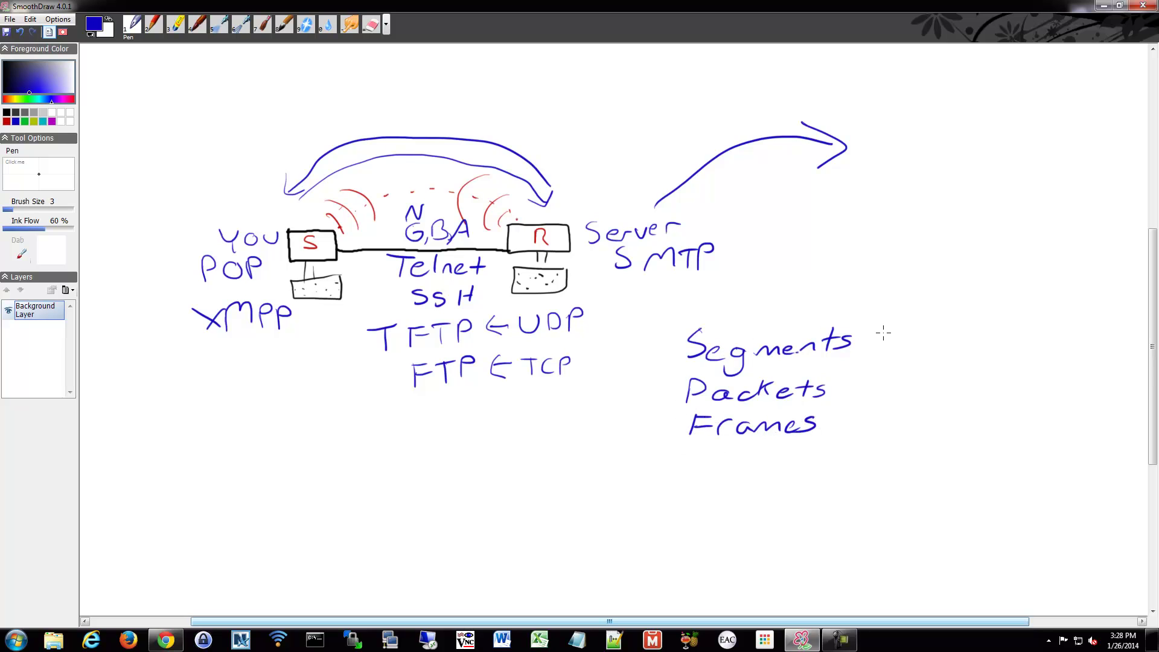
mouse_move(890, 321)
left_mouse_down()
mouse_move(880, 340)
mouse_move(902, 341)
left_mouse_up()
mouse_move(899, 322)
left_mouse_down()
mouse_move(882, 402)
mouse_move(883, 436)
mouse_move(897, 442)
mouse_move(874, 415)
mouse_move(902, 441)
left_mouse_up()
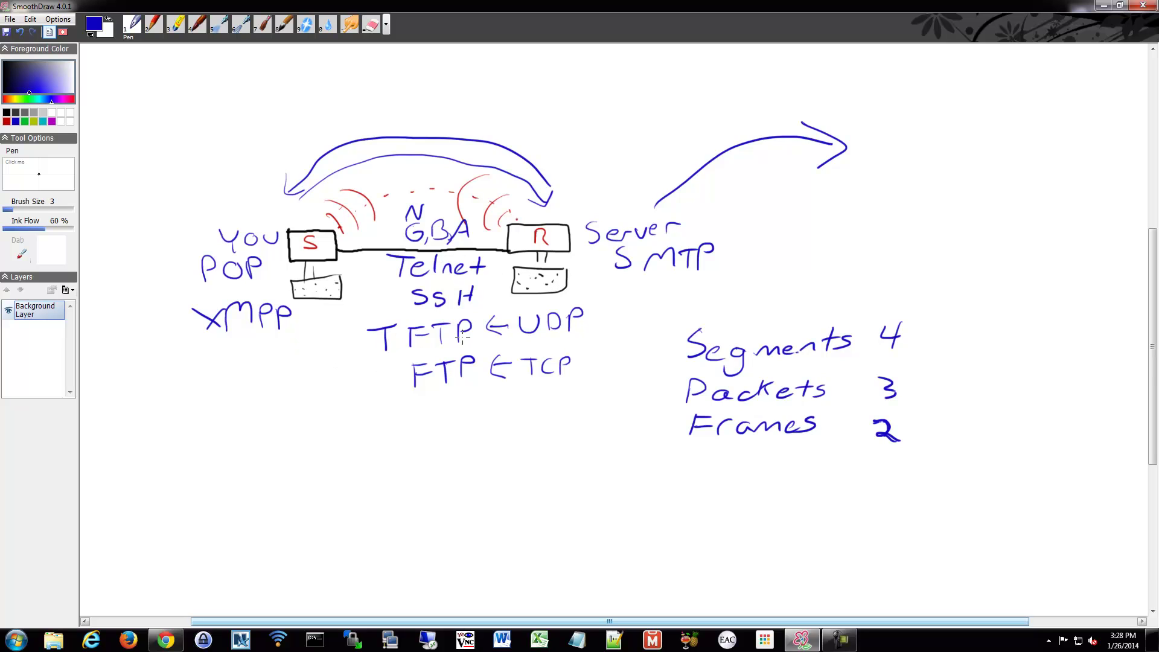
Draw small blue upward arrows under XMPP and under TCP
mouse_move(259, 365)
left_mouse_down()
mouse_move(264, 332)
mouse_move(278, 342)
left_mouse_up()
left_click_drag(541, 419, 557, 390)
mouse_move(532, 395)
left_mouse_down()
mouse_move(554, 383)
mouse_move(572, 396)
left_mouse_up()
Undo five times to remove Frames, Packets, Segments, UDP and the letters above the link
key("ctrl+z")
key("ctrl+z")
key("ctrl+z")
key("ctrl+z")
key("ctrl+z")
key("ctrl+z")
key("ctrl+z")
key("ctrl+z")
key("ctrl+z")
key("ctrl+z")
key("ctrl+z")
key("ctrl+z")
key("ctrl+z")
key("ctrl+z")
key("ctrl+z")
key("ctrl+z")
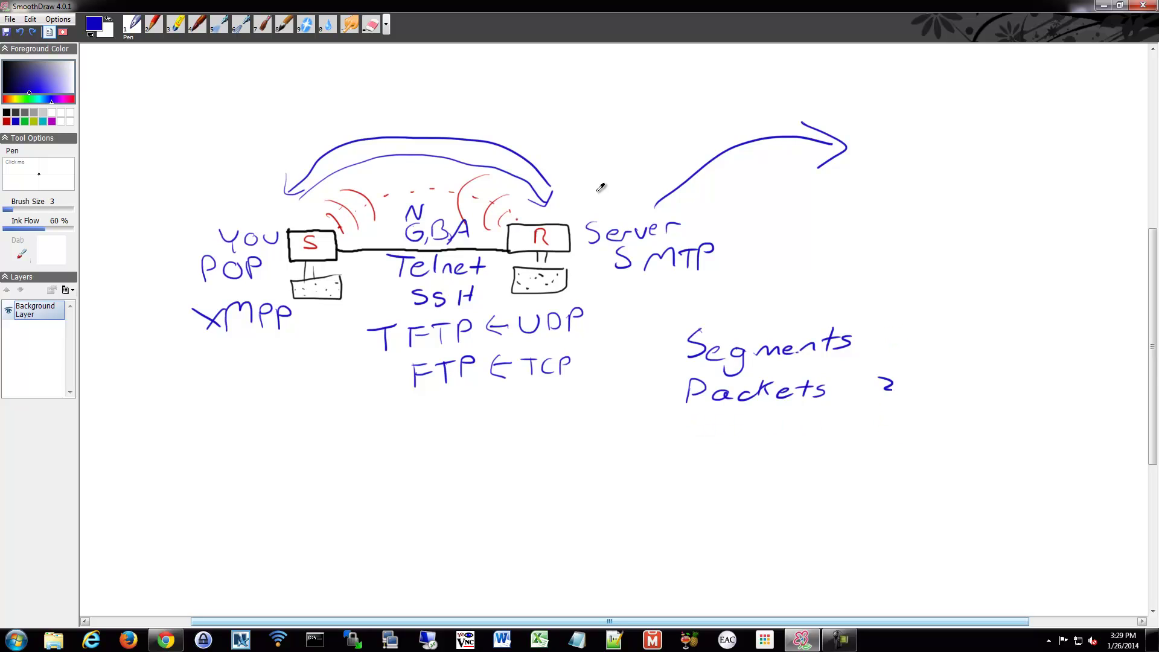
key("ctrl+z")
key("ctrl+z")
key("ctrl+z")
key("ctrl+z")
key("ctrl+z")
key("ctrl+z")
key("ctrl+z")
key("ctrl+z")
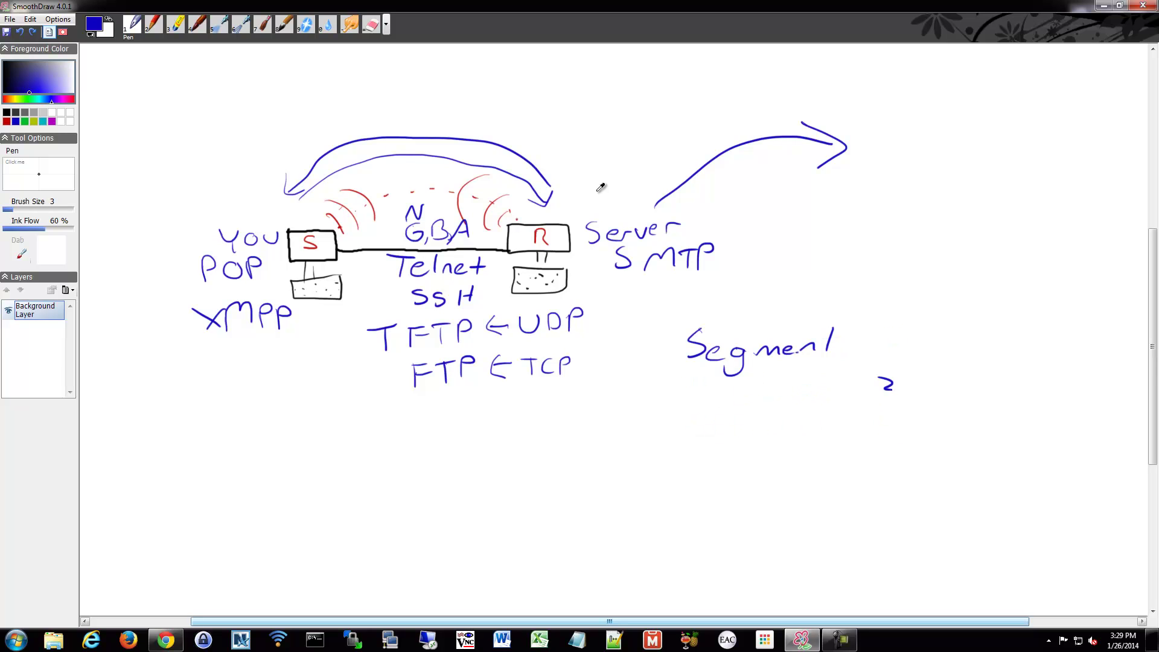
key("ctrl+z")
key("ctrl+z")
key("ctrl+z")
key("ctrl+z")
key("ctrl+z")
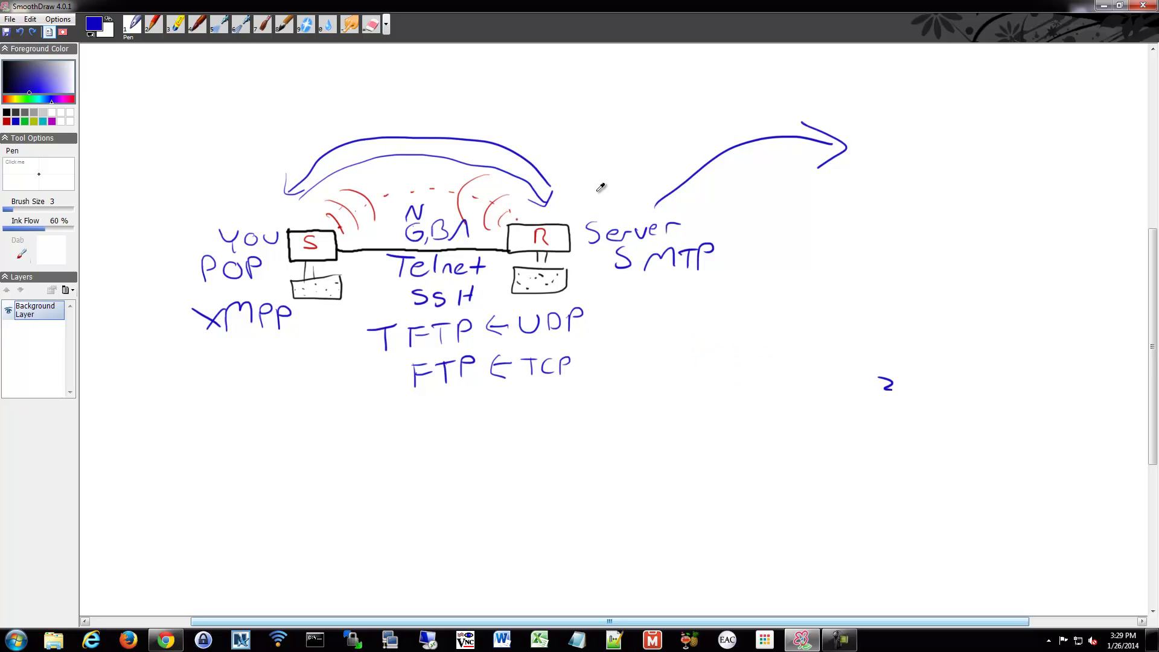
key("ctrl+z")
key("ctrl+z")
key("ctrl+z")
key("ctrl+z")
key("ctrl+z")
key("ctrl+z")
key("ctrl+z")
key("ctrl+z")
key("ctrl+z")
key("ctrl+z")
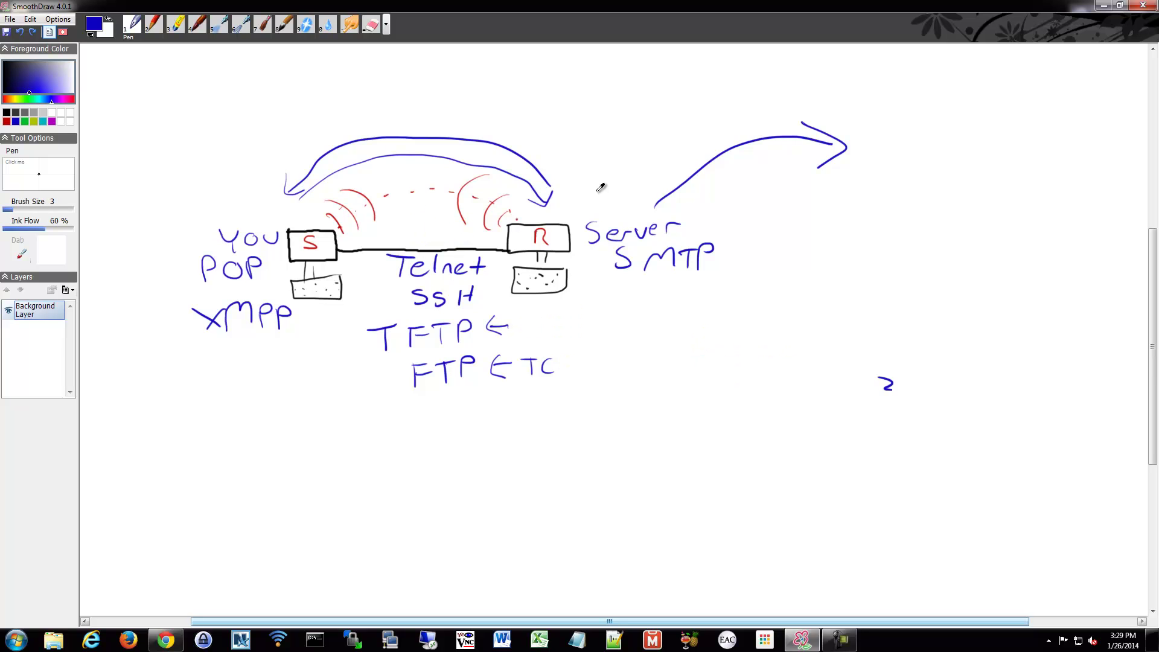
key("ctrl+z")
key("ctrl+z")
key("ctrl+z")
key("ctrl+z")
key("ctrl+z")
key("ctrl+z")
In black, draw a line from the left computer's box down to a dotted box below S
left_click(6, 112)
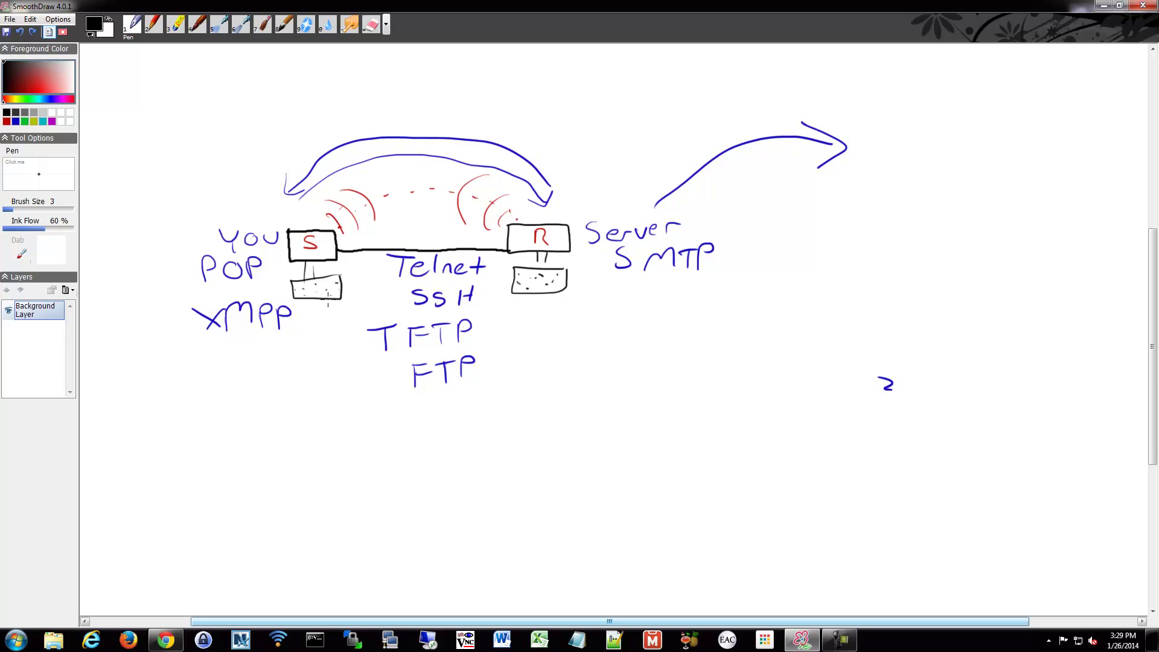
mouse_move(328, 302)
left_mouse_down()
mouse_move(323, 379)
mouse_move(315, 367)
mouse_move(310, 390)
mouse_move(345, 366)
mouse_move(334, 390)
left_mouse_up()
left_click(320, 384)
left_click(331, 380)
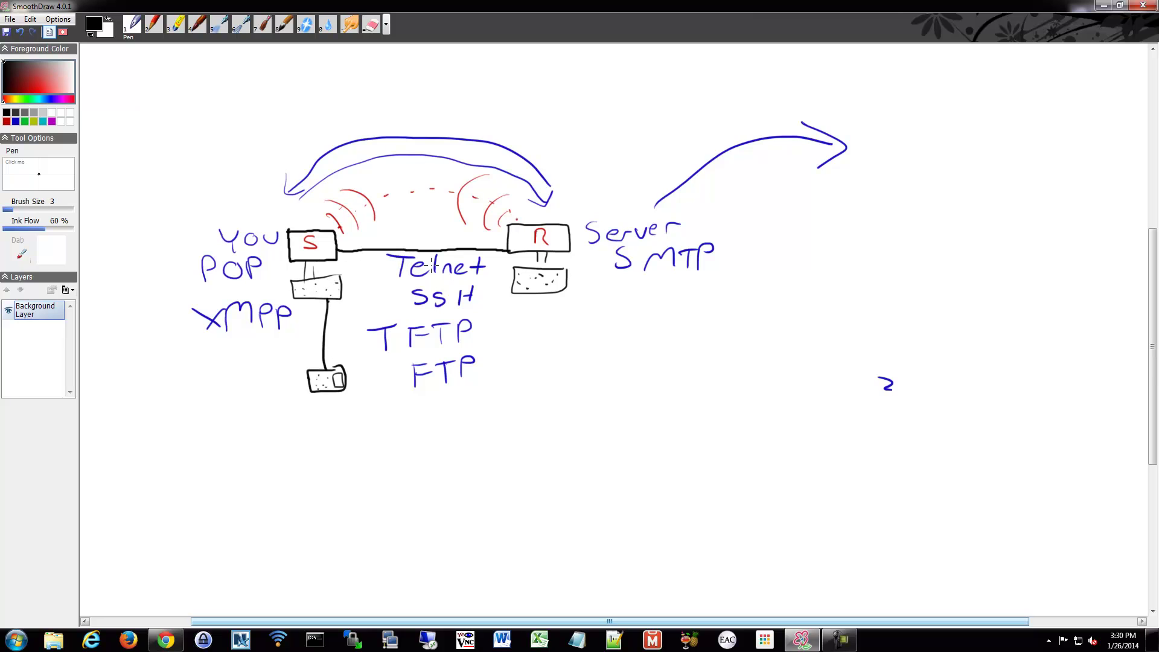
Link R's box to a dotted lower-right box, then add downward and rightward arrows
mouse_move(568, 289)
left_mouse_down()
mouse_move(566, 339)
mouse_move(552, 340)
mouse_move(545, 372)
mouse_move(592, 347)
mouse_move(575, 340)
mouse_move(589, 349)
mouse_move(575, 364)
mouse_move(558, 349)
mouse_move(589, 294)
mouse_move(597, 305)
left_mouse_up()
left_click(560, 345)
left_click(564, 351)
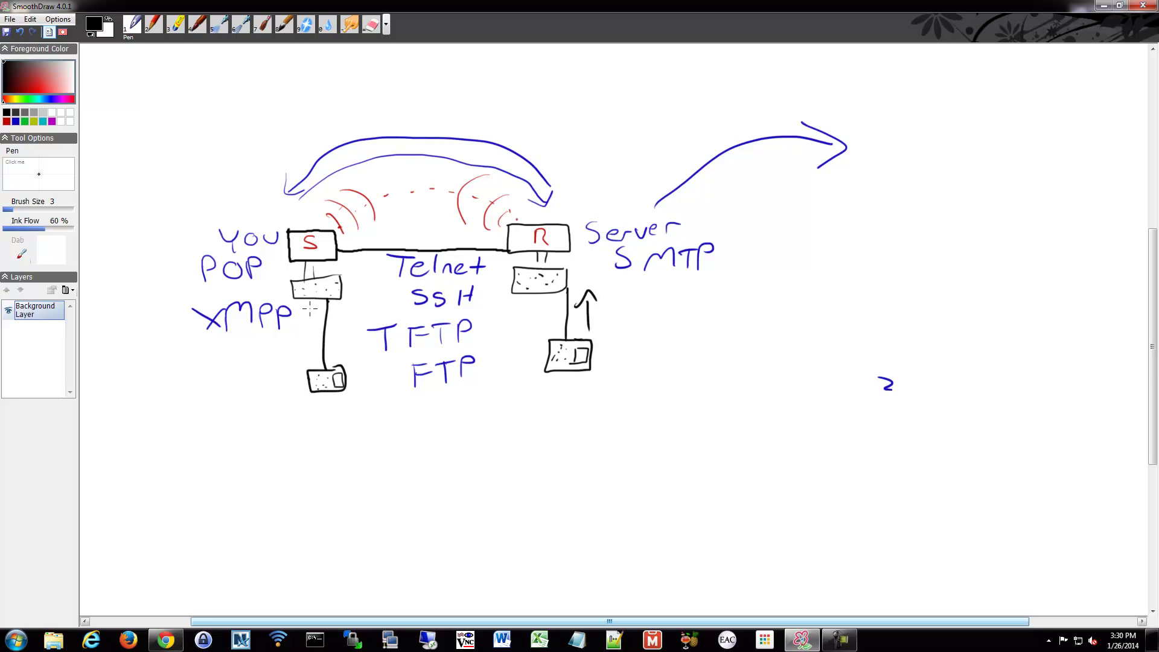
mouse_move(310, 309)
left_mouse_down()
mouse_move(311, 352)
mouse_move(321, 338)
left_mouse_up()
mouse_move(368, 229)
left_mouse_down()
mouse_move(451, 227)
mouse_move(446, 237)
left_mouse_up()
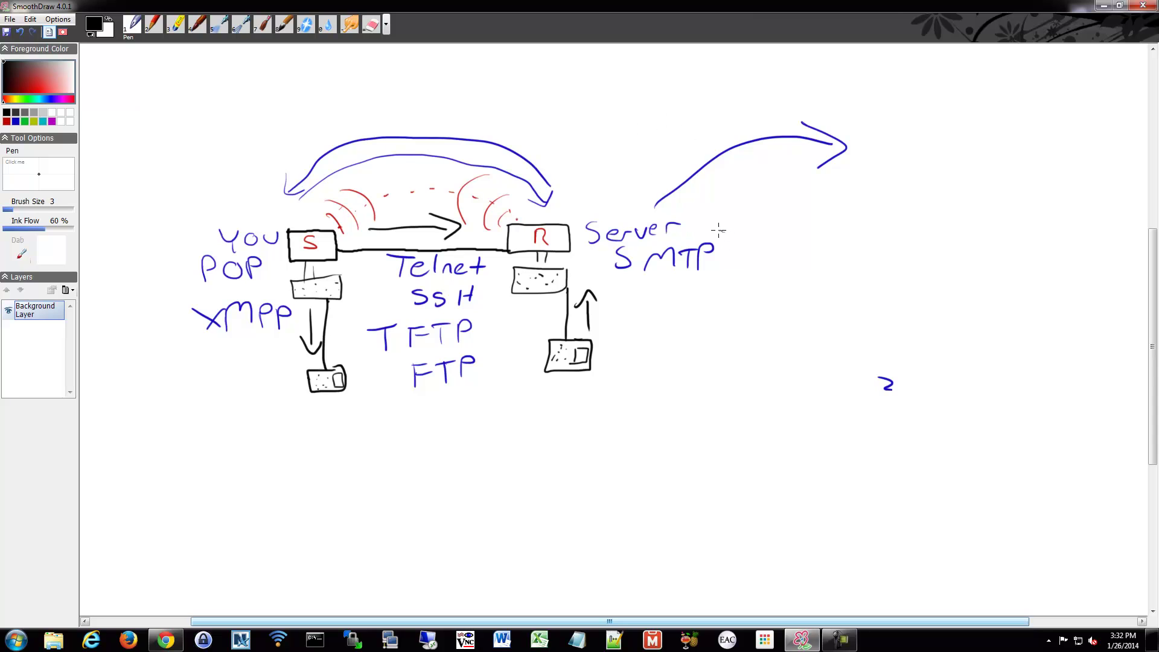
Draw a black curved arrow from Server into a freehand cloud with a mark inside
mouse_move(719, 230)
left_mouse_down()
mouse_move(857, 203)
mouse_move(832, 222)
left_mouse_up()
mouse_move(990, 154)
left_mouse_down()
mouse_move(981, 140)
mouse_move(868, 208)
mouse_move(1048, 245)
mouse_move(1016, 148)
mouse_move(955, 209)
mouse_move(992, 207)
left_mouse_up()
left_click_drag(947, 161, 1001, 175)
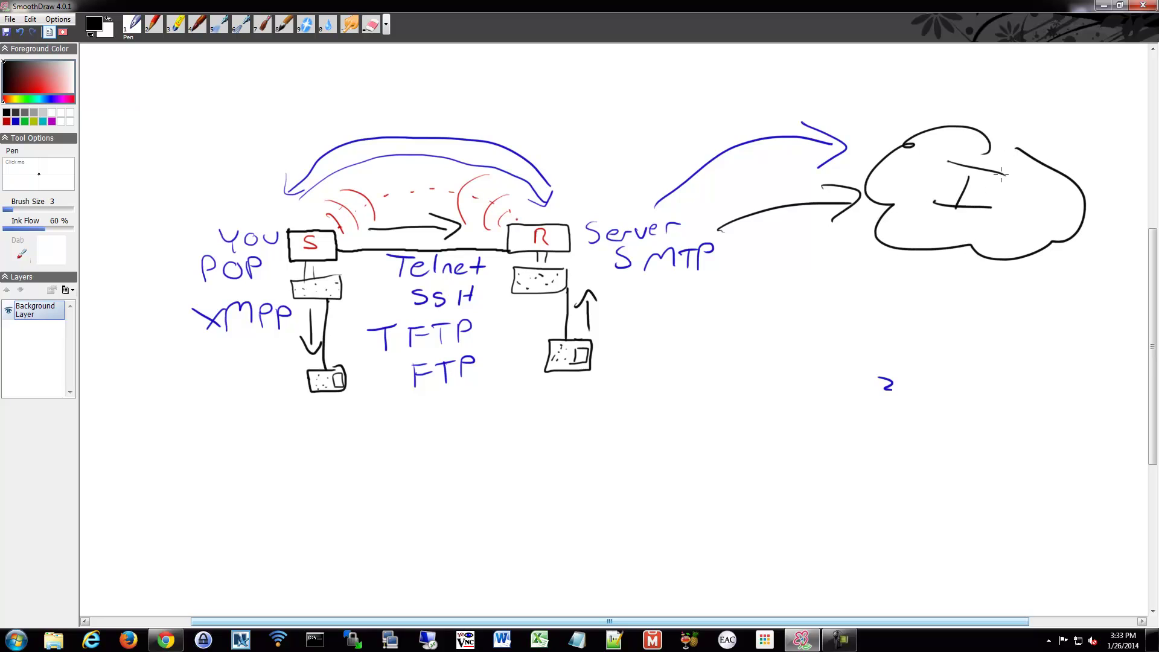